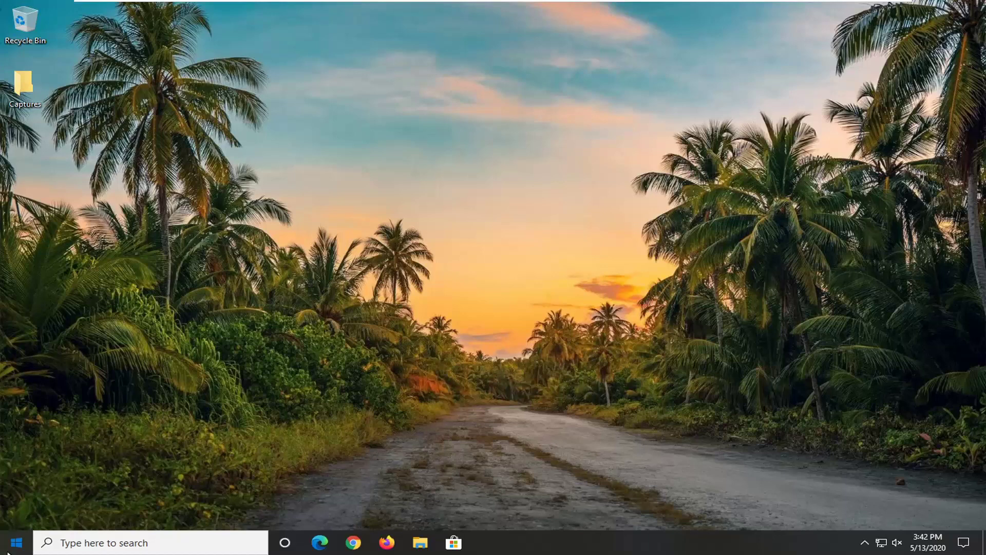
# - Launch the Services app from Start search and select Cryptographic Services in the list
pyautogui.click(7, 552)
pyautogui.write('services')
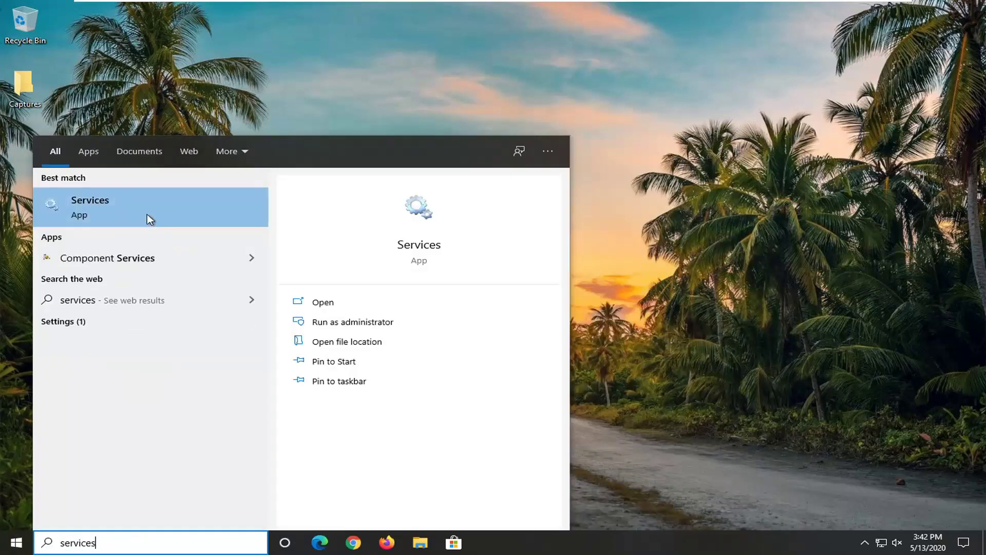
pyautogui.click(92, 207)
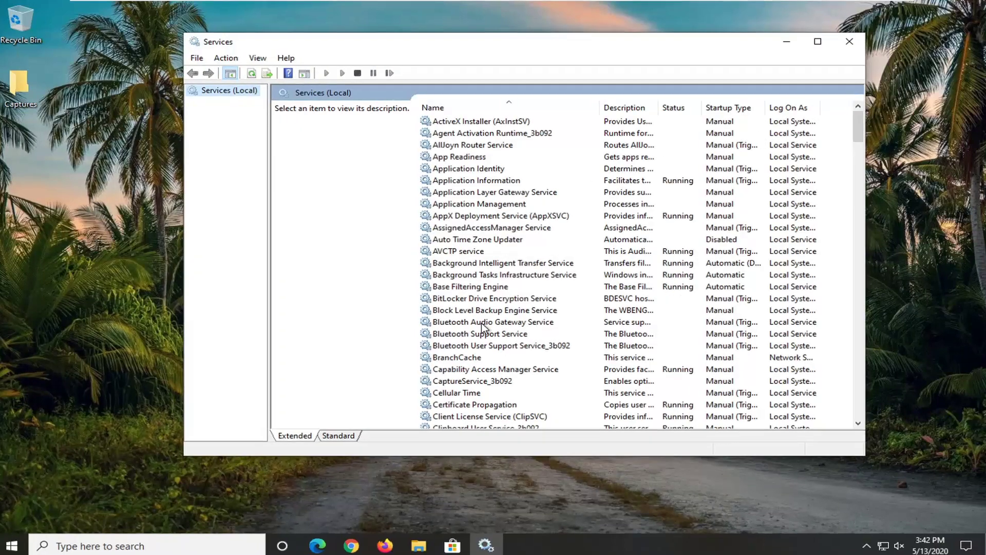
pyautogui.click(482, 320)
pyautogui.scroll(-2, 486, 334)
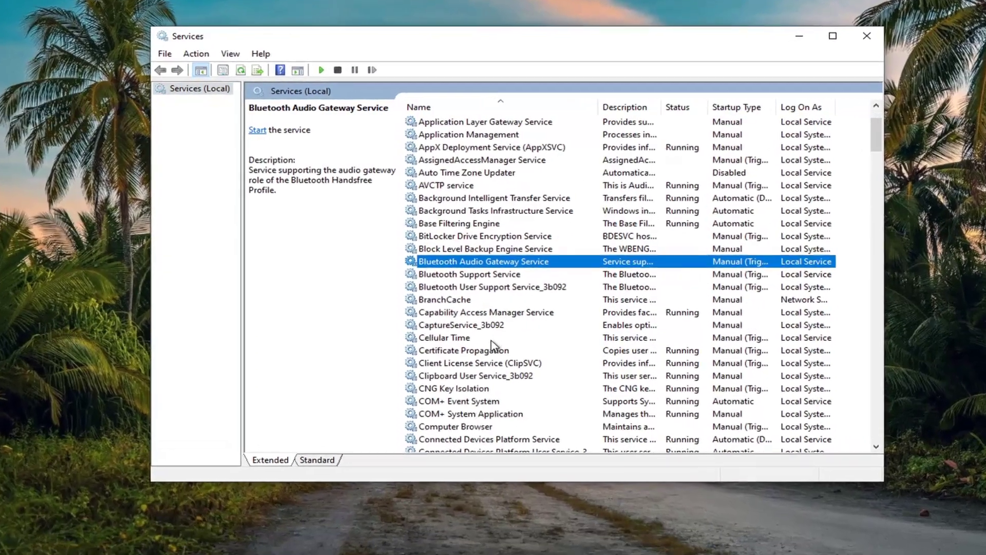
pyautogui.scroll(-5, 478, 382)
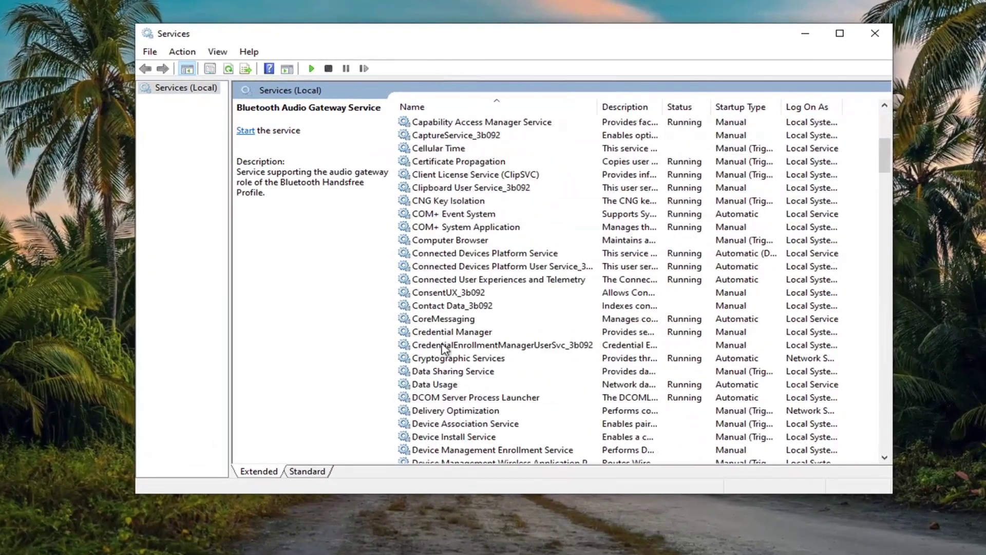
pyautogui.click(437, 359)
# - Verify Cryptographic Services is Automatic, Running and logs on as Network Service, then close Services
pyautogui.doubleClick(437, 359)
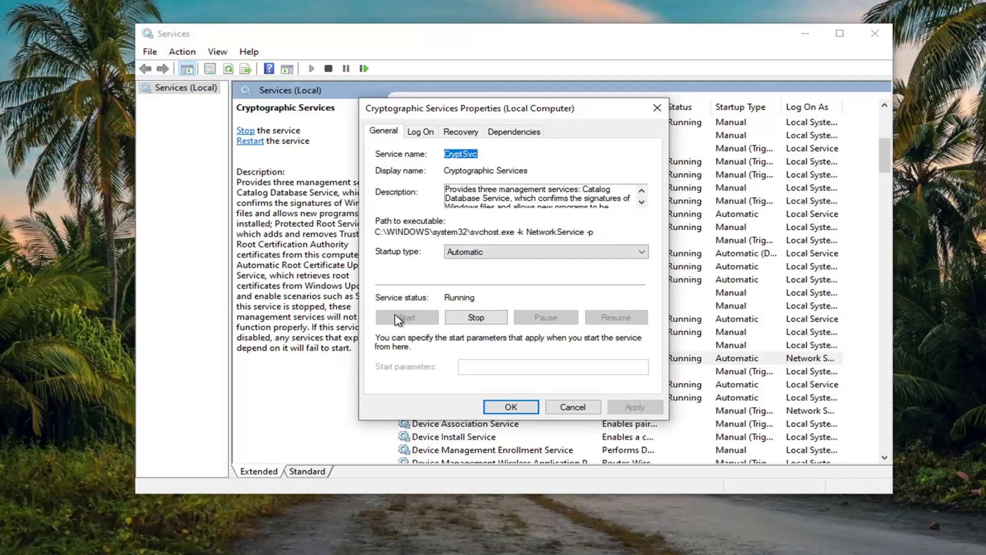
pyautogui.click(426, 134)
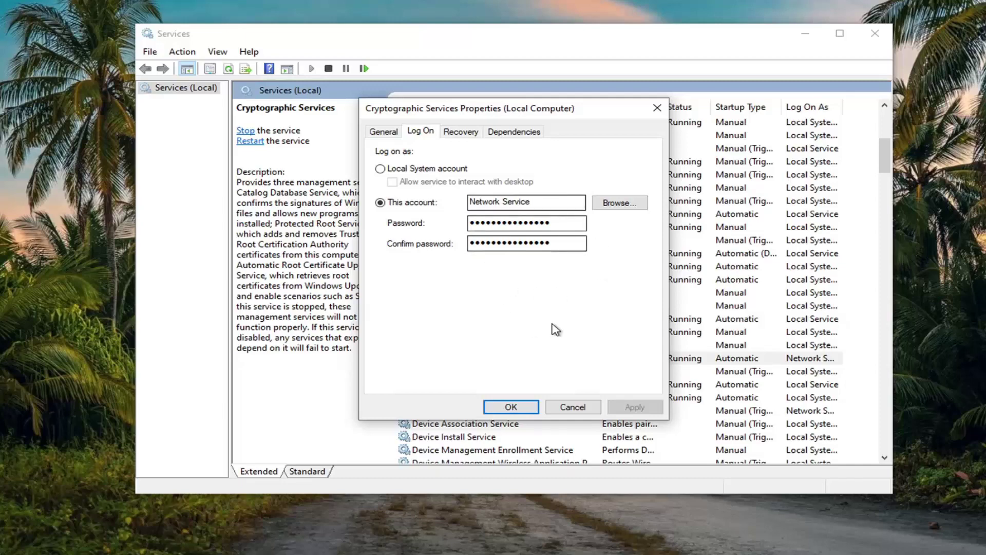
pyautogui.click(511, 407)
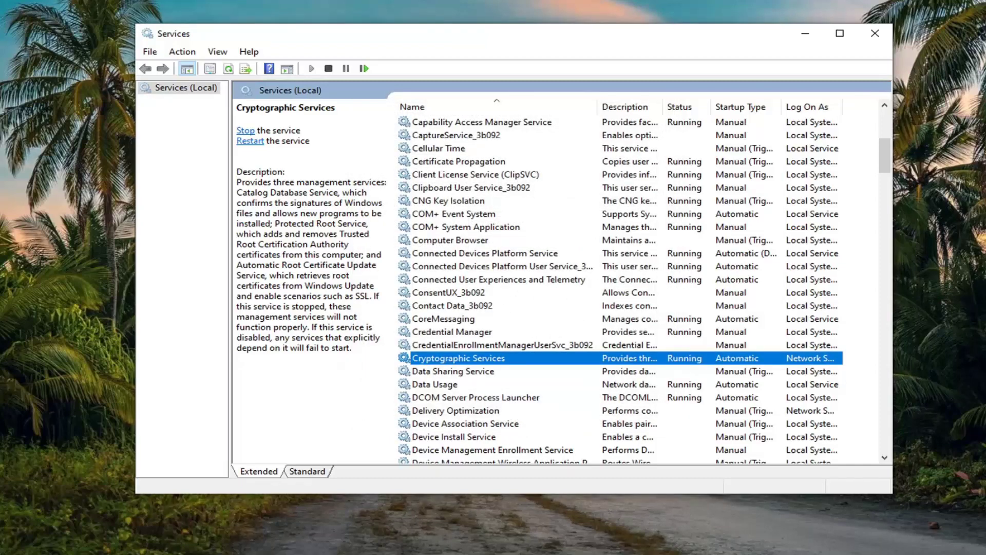
pyautogui.click(875, 33)
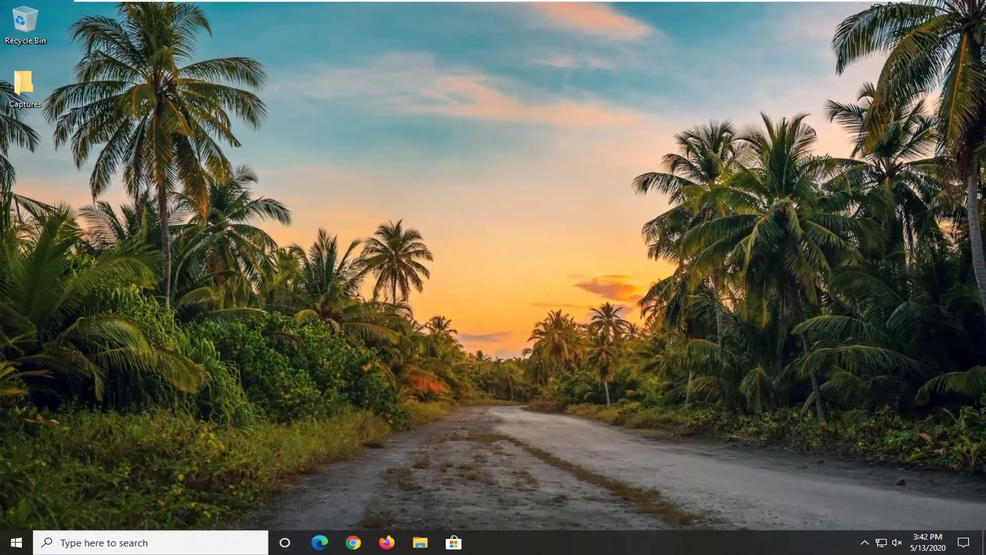
# - Launch Command Prompt from Start search using Run as administrator, approving the UAC prompt
pyautogui.click(13, 546)
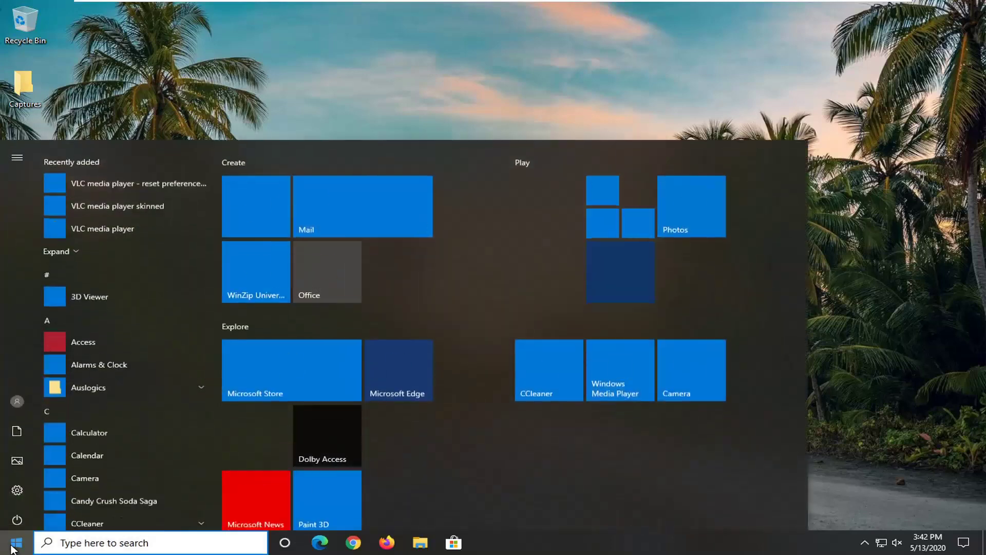
pyautogui.write('cmd')
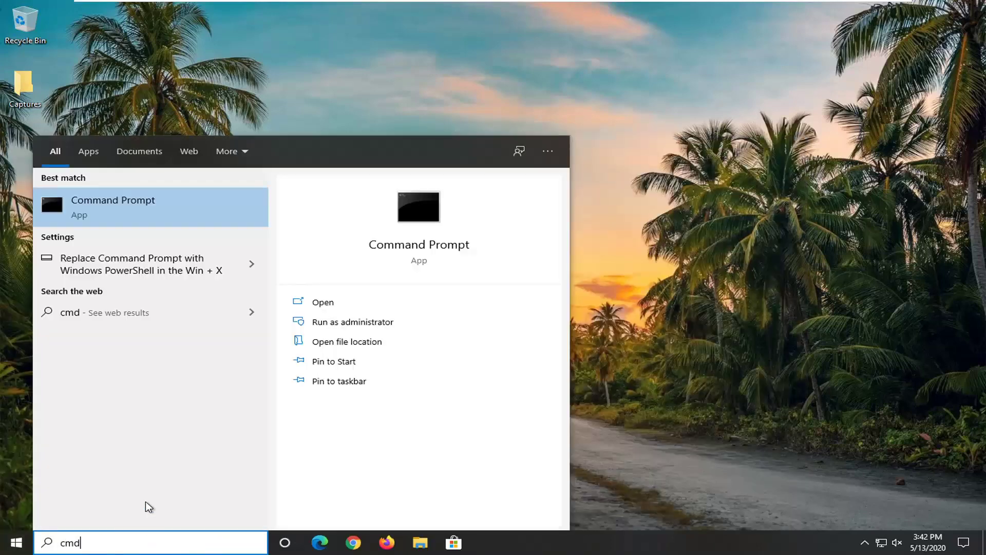
pyautogui.rightClick(123, 208)
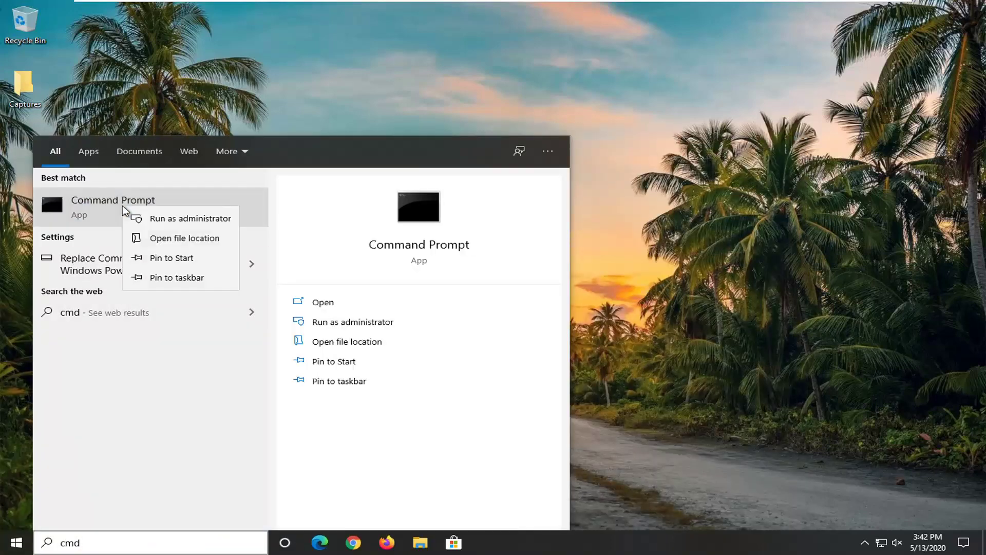
pyautogui.click(176, 220)
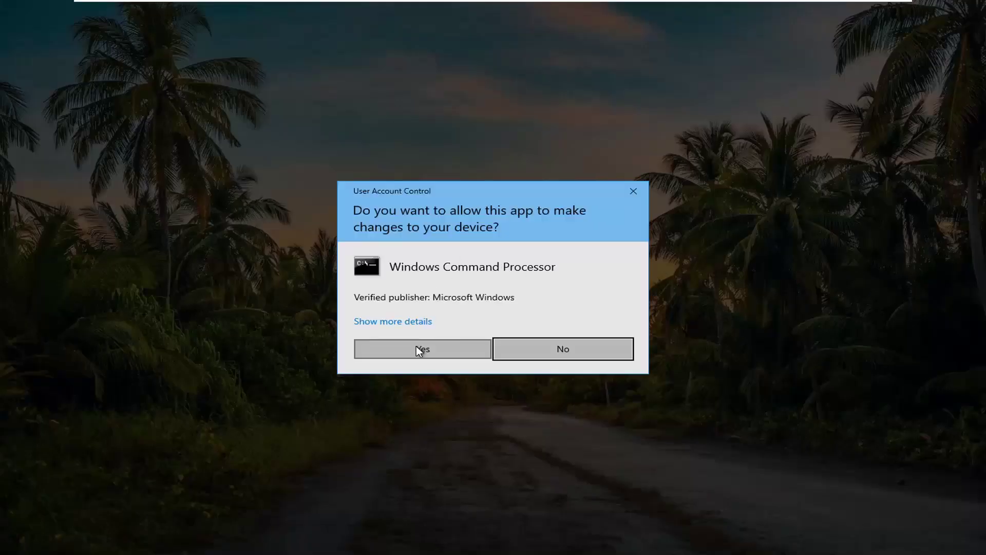
pyautogui.click(417, 348)
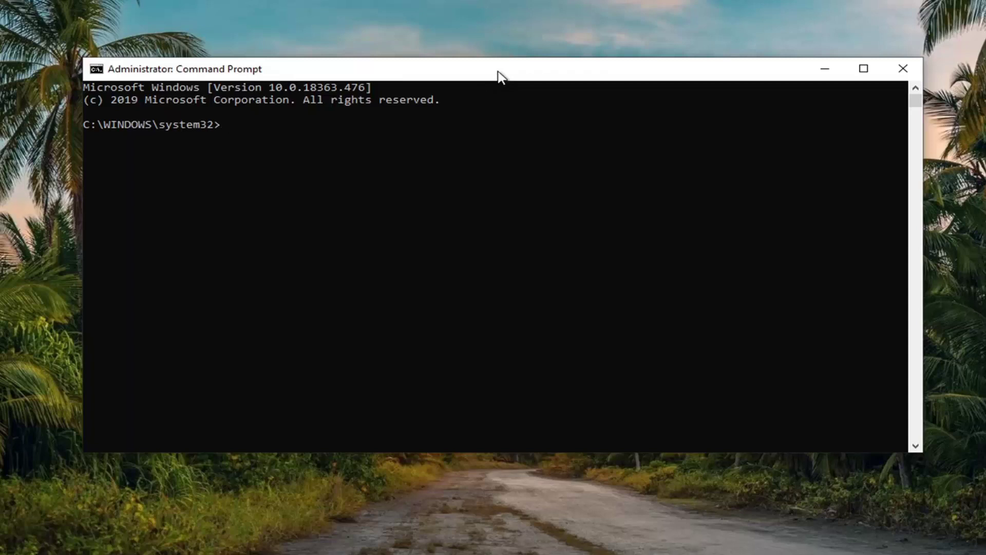
# - Paste and run Dism.exe /Online /Cleanup-Image /Restorehealth, letting it reach 100%
pyautogui.rightClick(501, 77)
pyautogui.moveTo(546, 190)
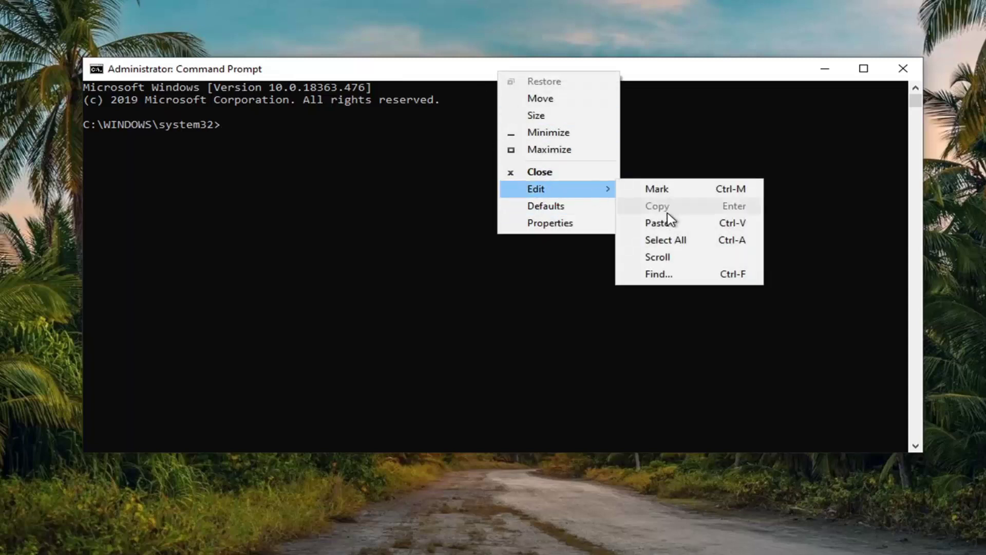
pyautogui.click(662, 223)
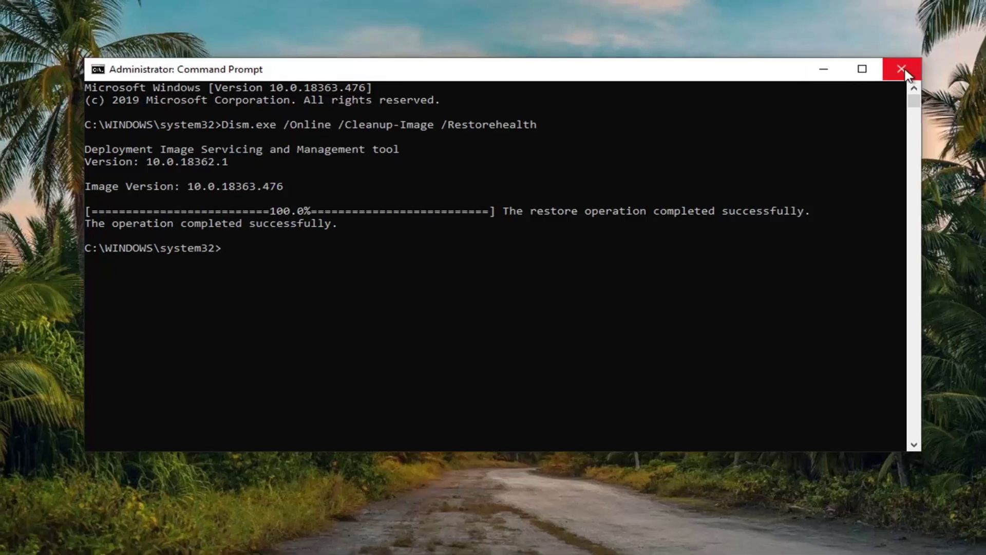
# - Close Command Prompt and launch regedit as administrator, approving the UAC prompt
pyautogui.click(902, 70)
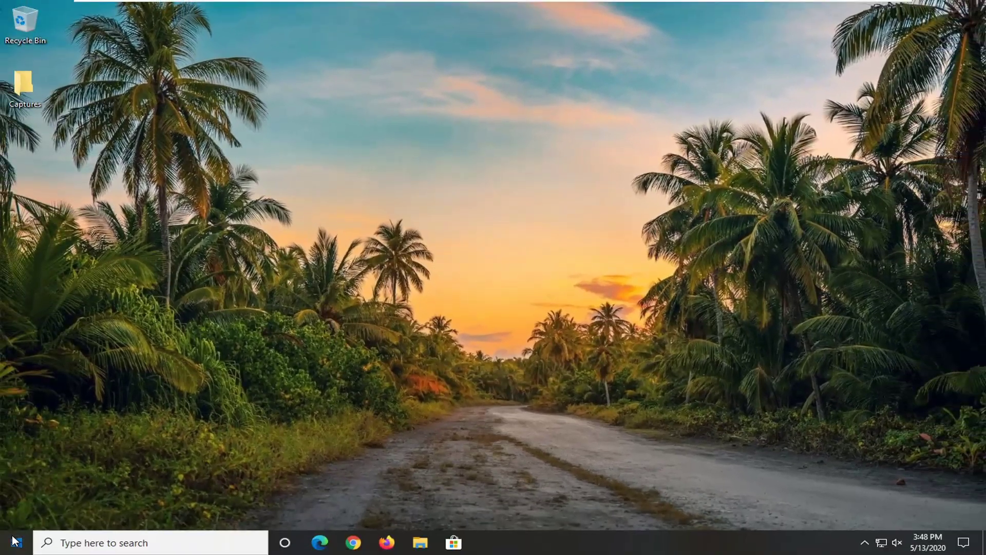
pyautogui.click(15, 542)
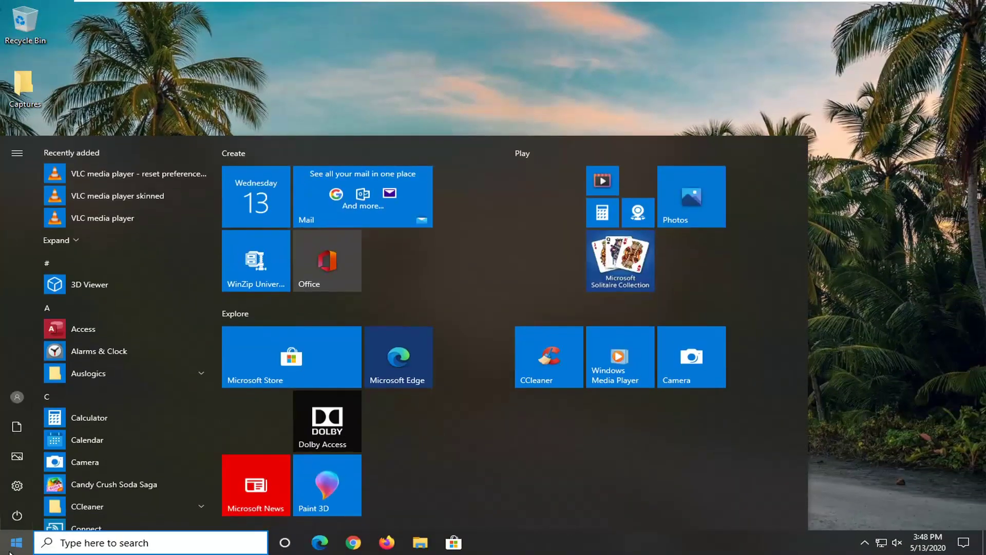
pyautogui.write('regedit')
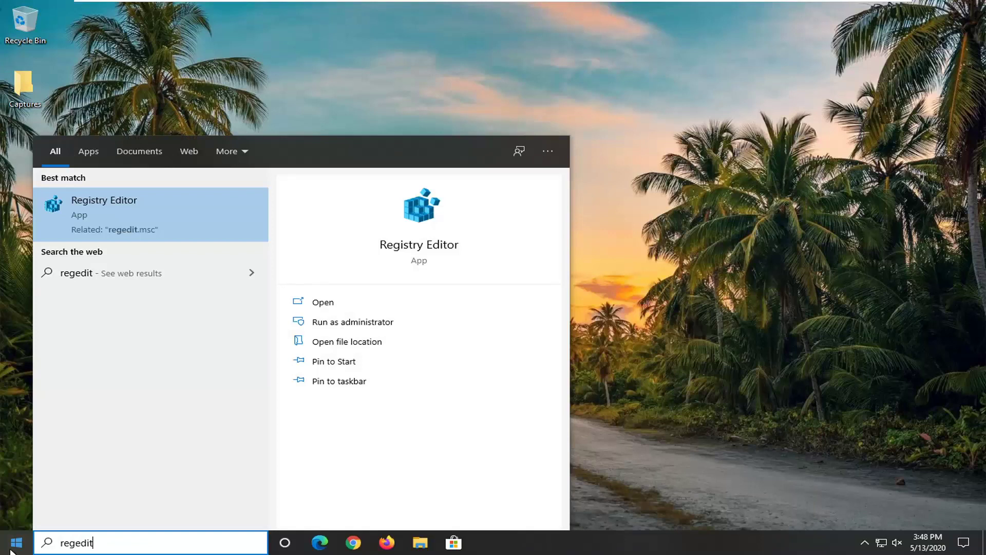
pyautogui.rightClick(95, 225)
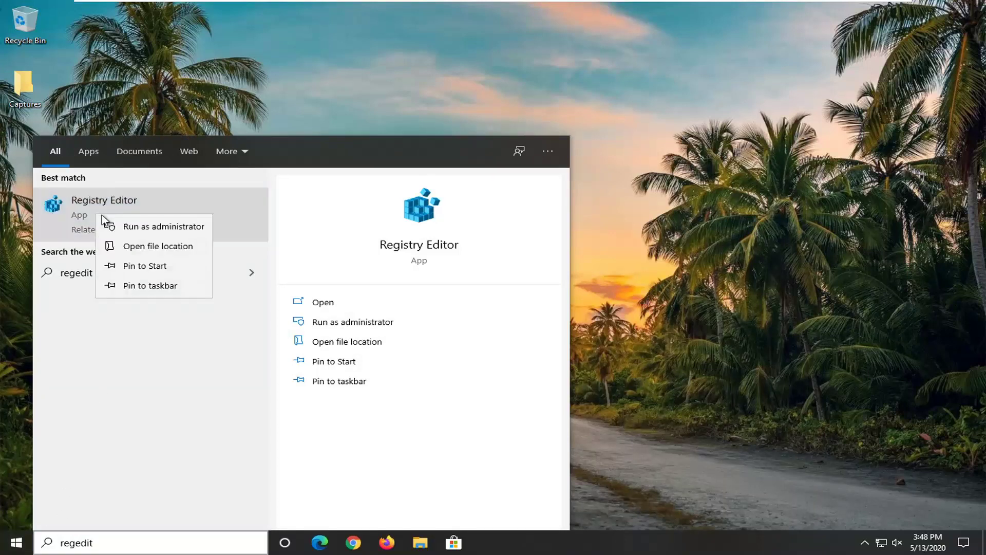
pyautogui.click(161, 230)
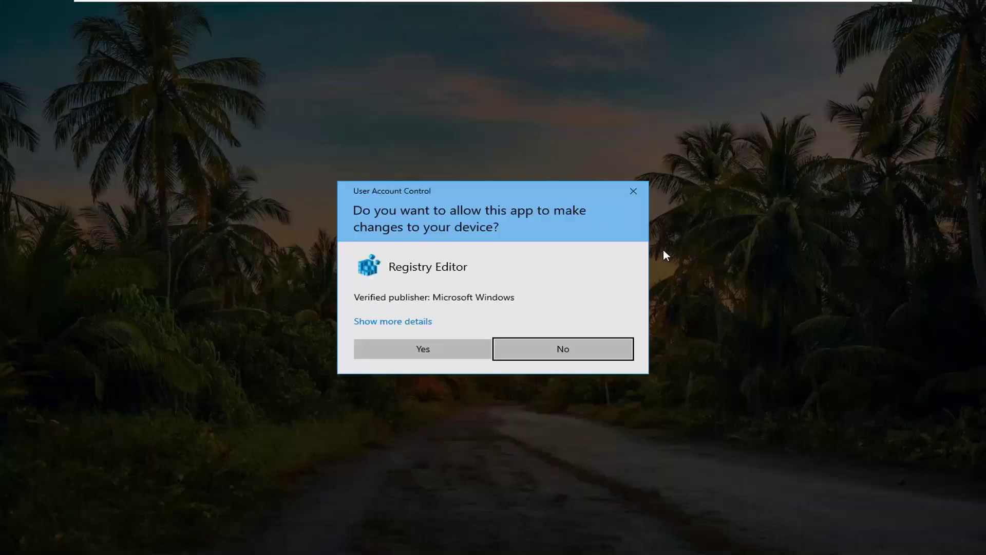
pyautogui.click(411, 350)
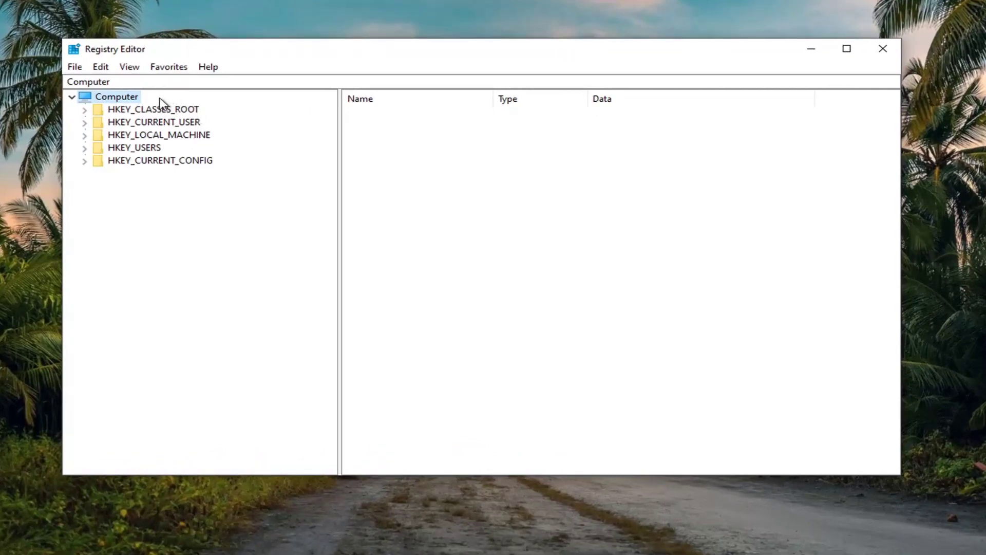
pyautogui.click(75, 68)
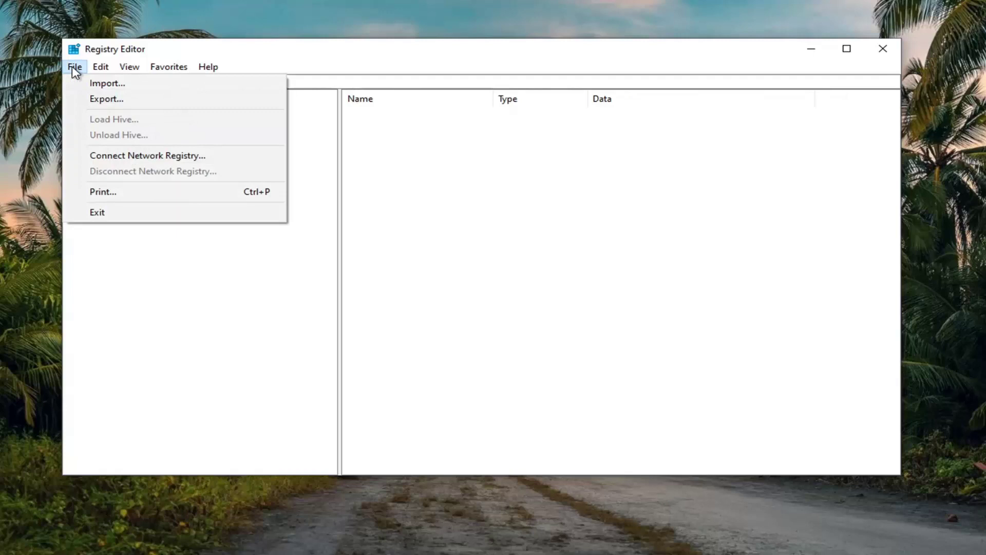
pyautogui.click(98, 101)
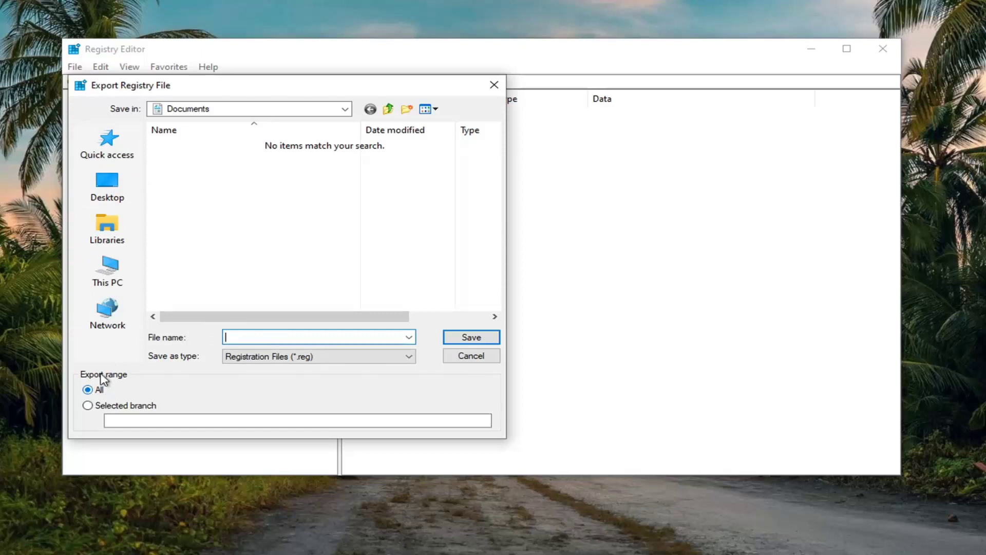
pyautogui.click(469, 358)
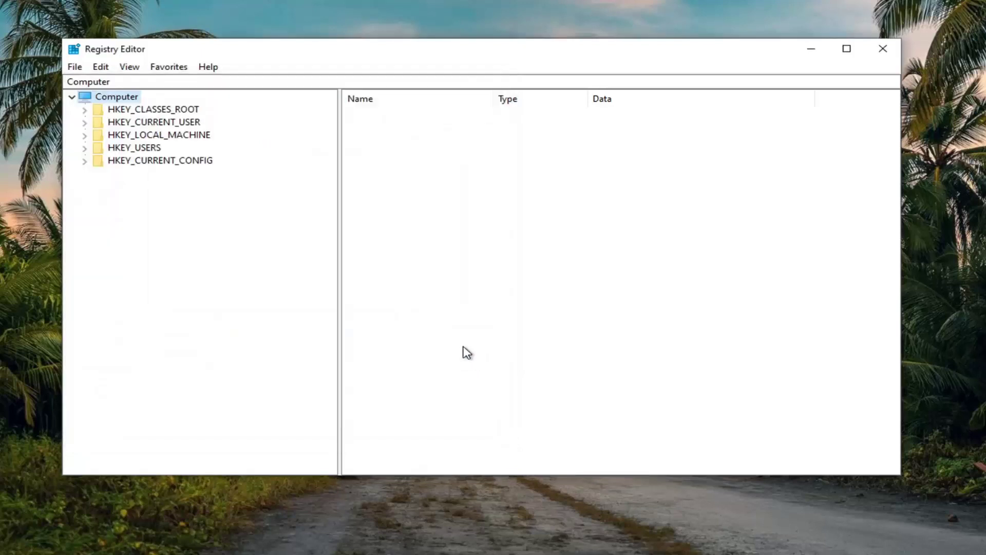
pyautogui.click(77, 67)
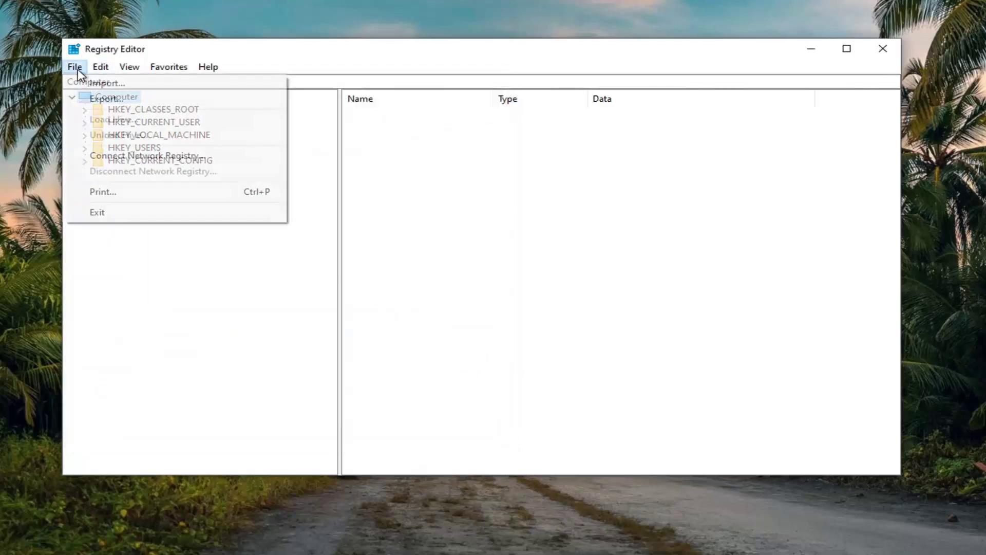
pyautogui.click(92, 82)
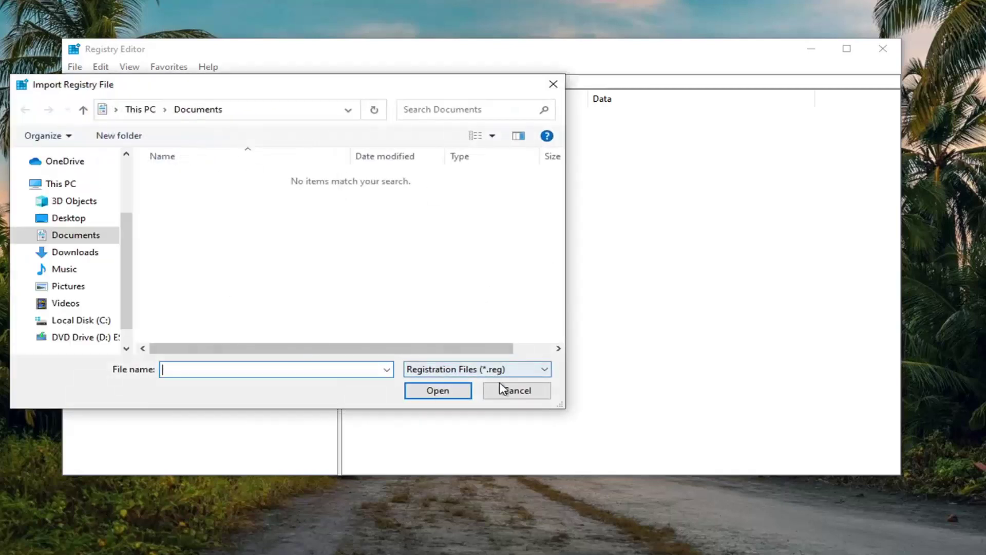
pyautogui.click(506, 390)
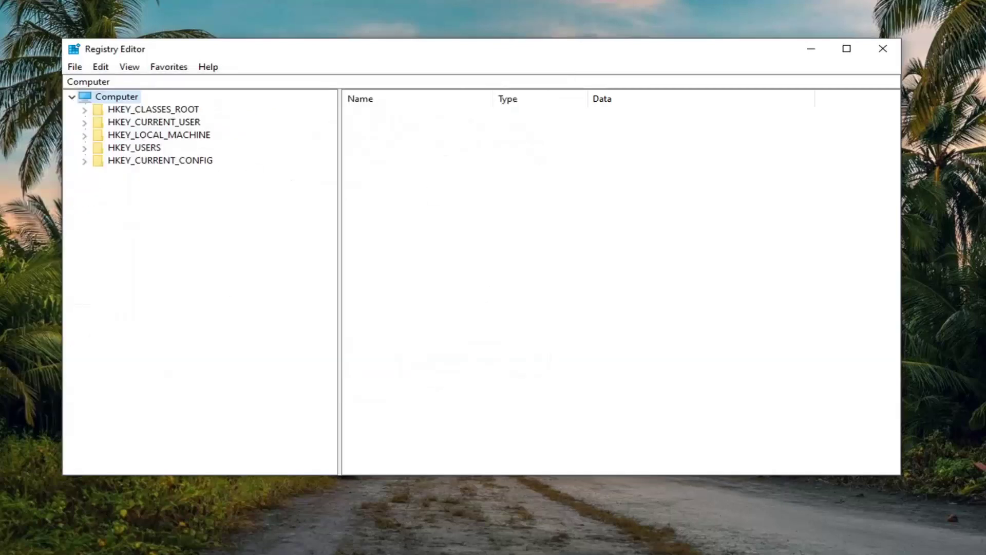
# - Expand HKEY_LOCAL_MACHINE\SOFTWARE\Microsoft\Windows in the registry tree
pyautogui.click(169, 136)
pyautogui.doubleClick(165, 138)
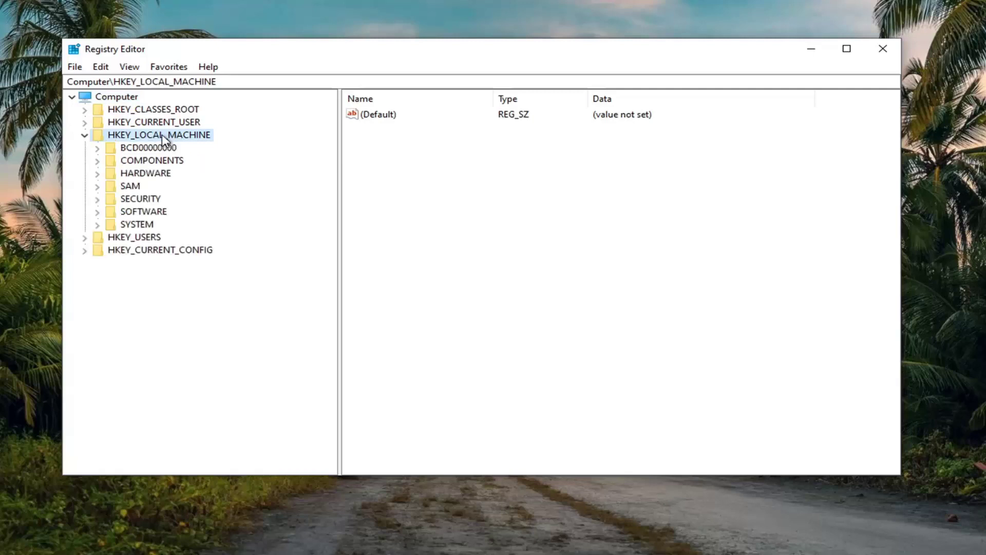
pyautogui.doubleClick(133, 213)
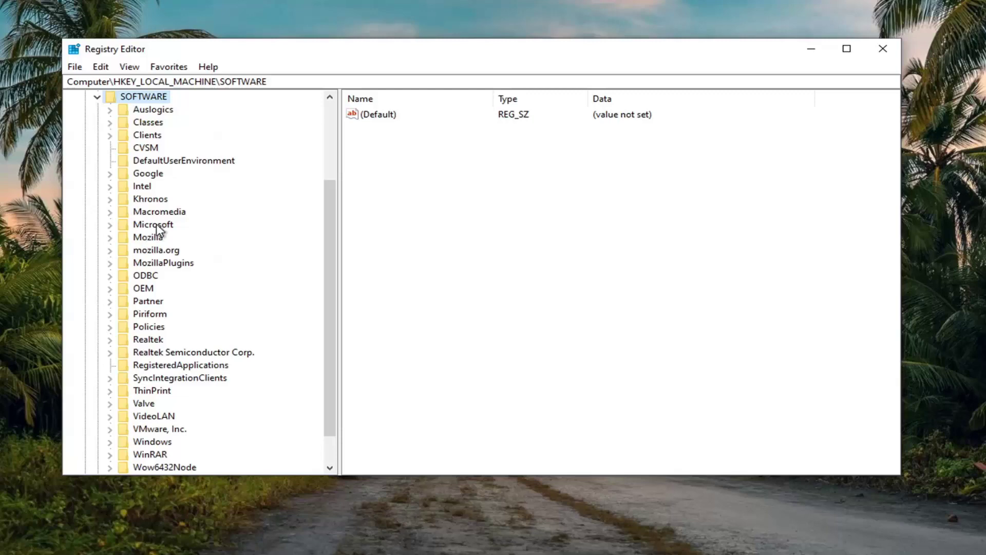
pyautogui.doubleClick(153, 224)
pyautogui.scroll(-13, 170, 239)
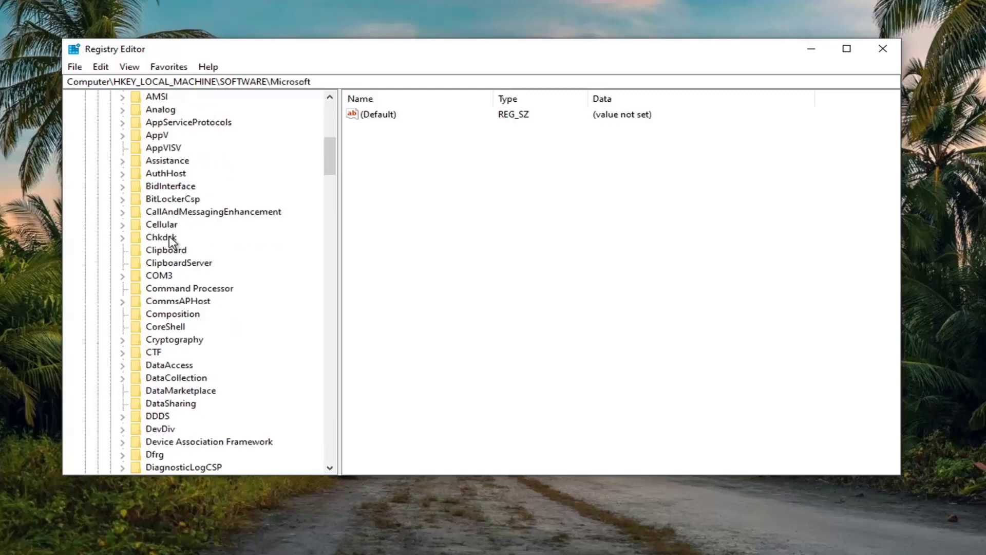
pyautogui.scroll(-20, 170, 240)
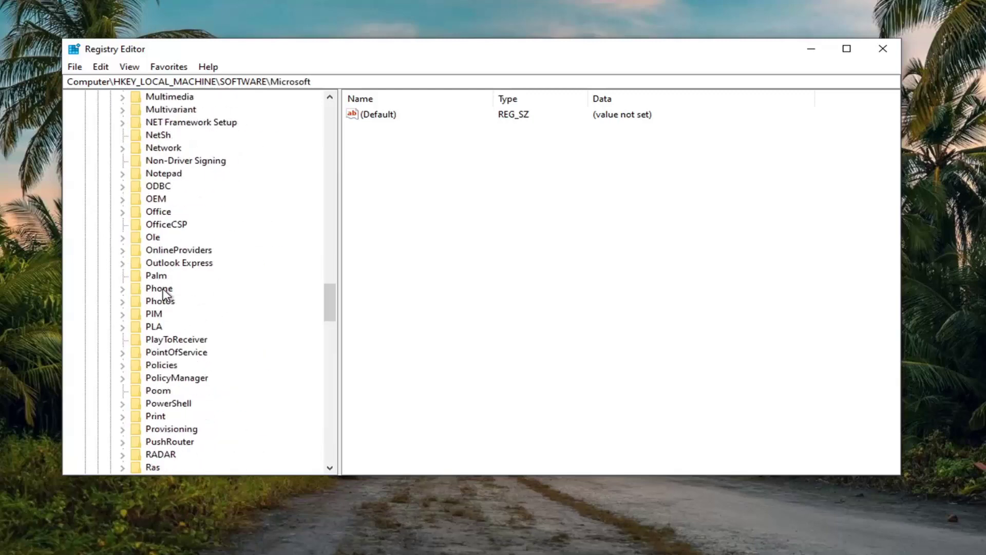
pyautogui.scroll(-11, 165, 300)
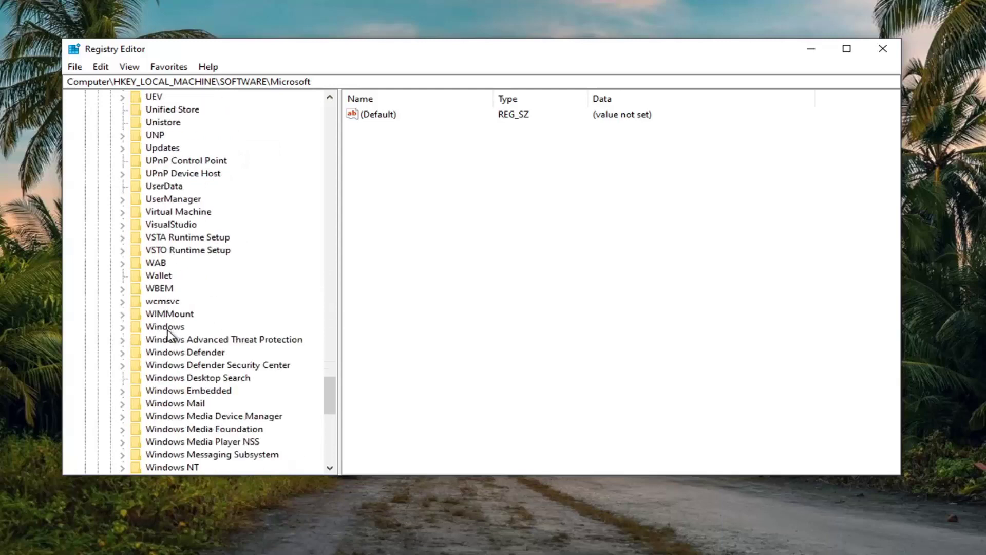
pyautogui.doubleClick(165, 325)
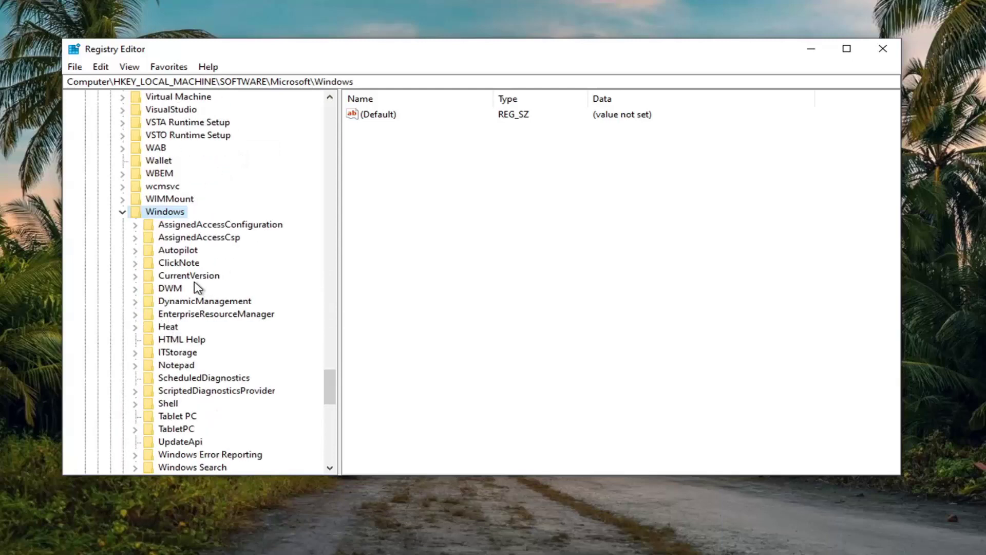
# - Expand CurrentVersion\Policies and select the System key
pyautogui.click(174, 278)
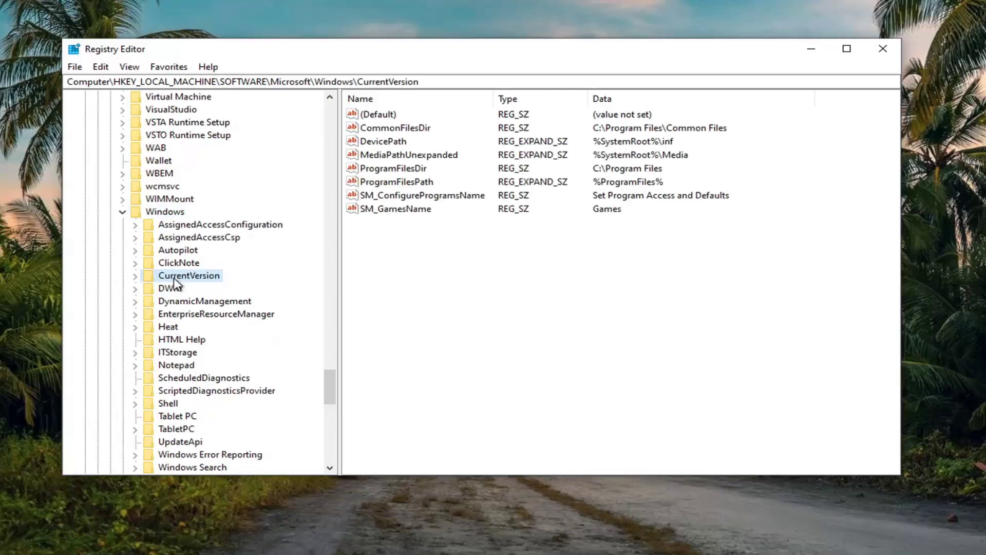
pyautogui.doubleClick(175, 277)
pyautogui.scroll(-14, 176, 282)
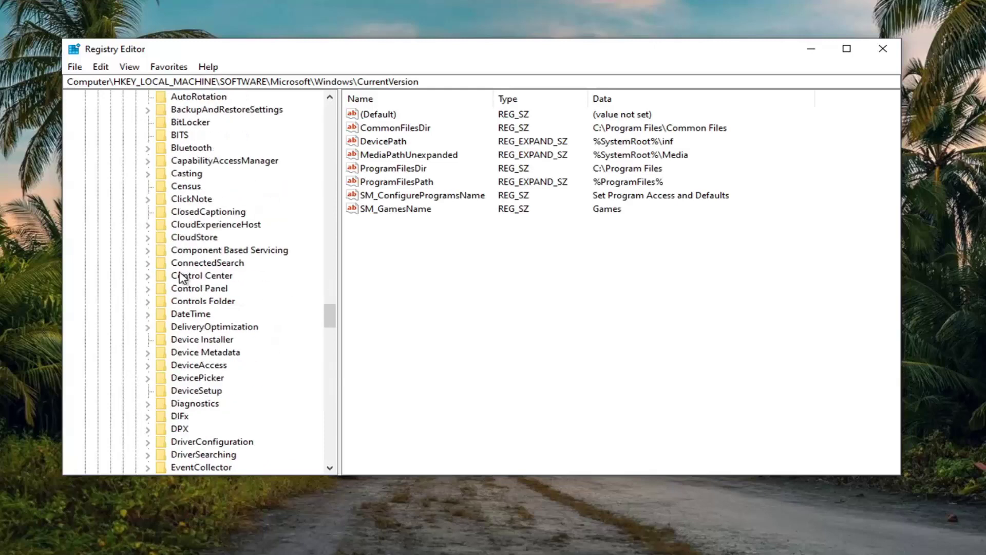
pyautogui.scroll(-12, 177, 282)
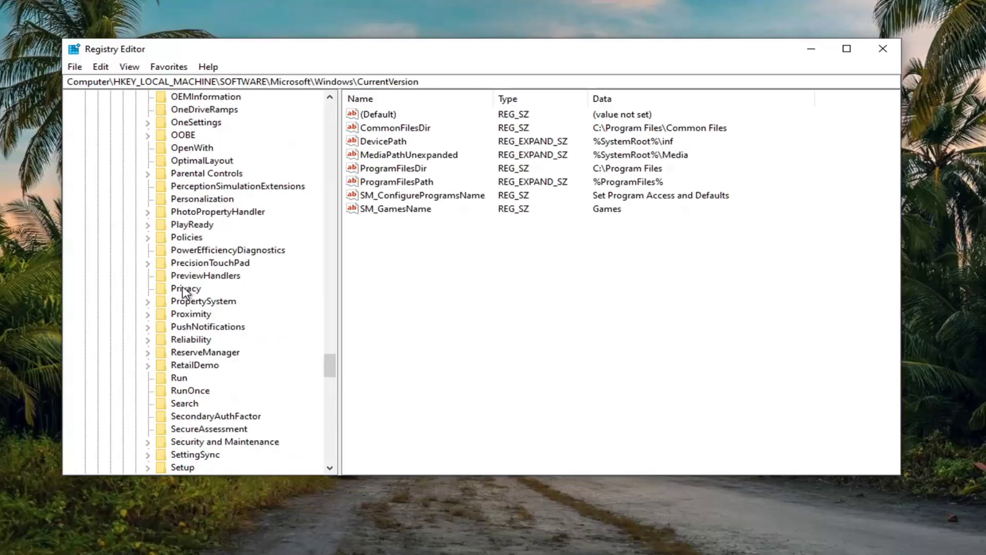
pyautogui.doubleClick(180, 240)
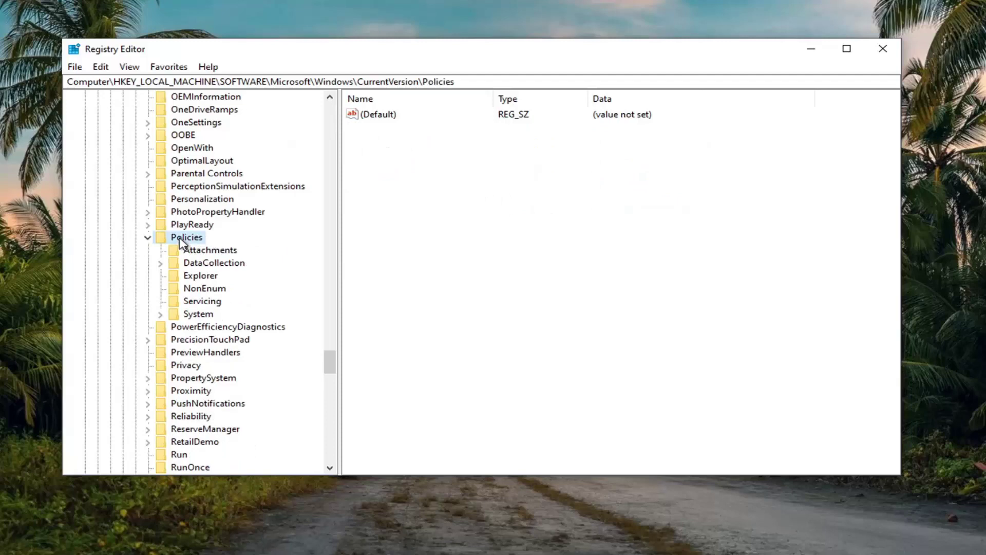
pyautogui.click(198, 315)
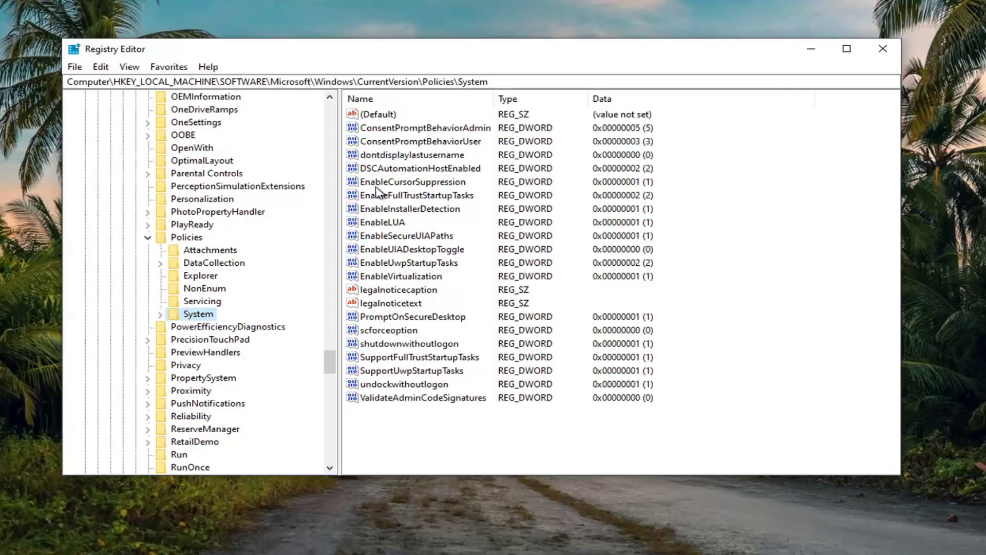
# - Change the EnableLUA value data to 0
pyautogui.click(387, 225)
pyautogui.doubleClick(387, 222)
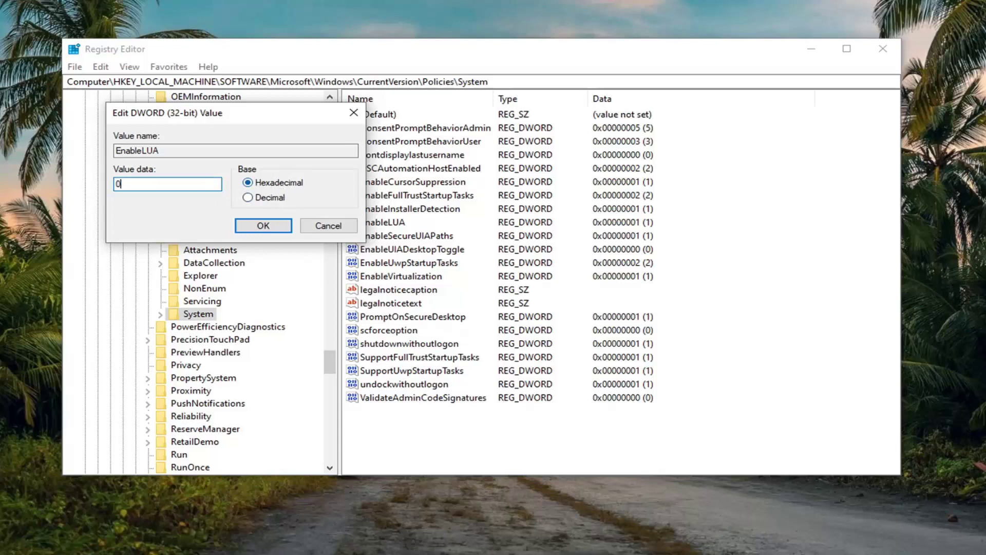
pyautogui.click(261, 226)
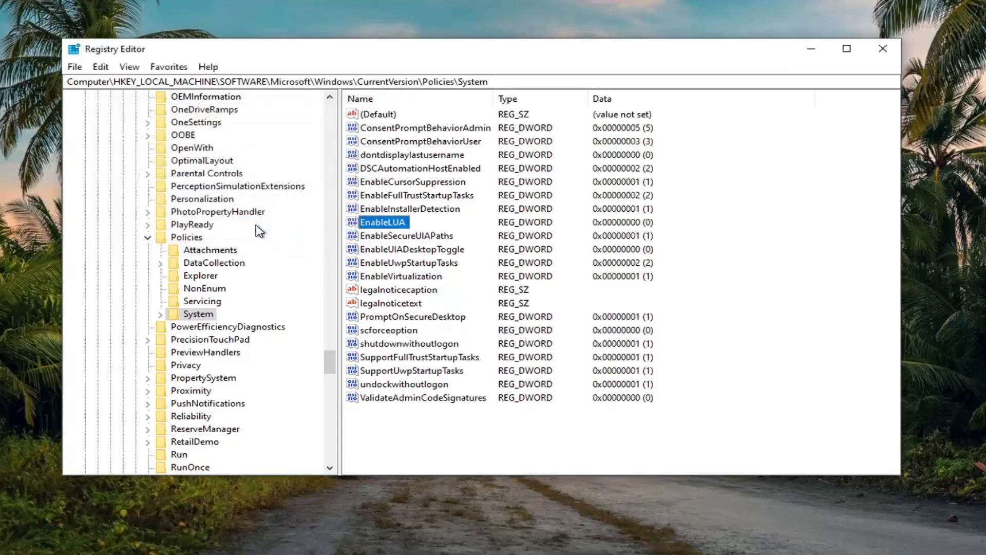
# - Set EnableLUA back to 1
pyautogui.doubleClick(387, 224)
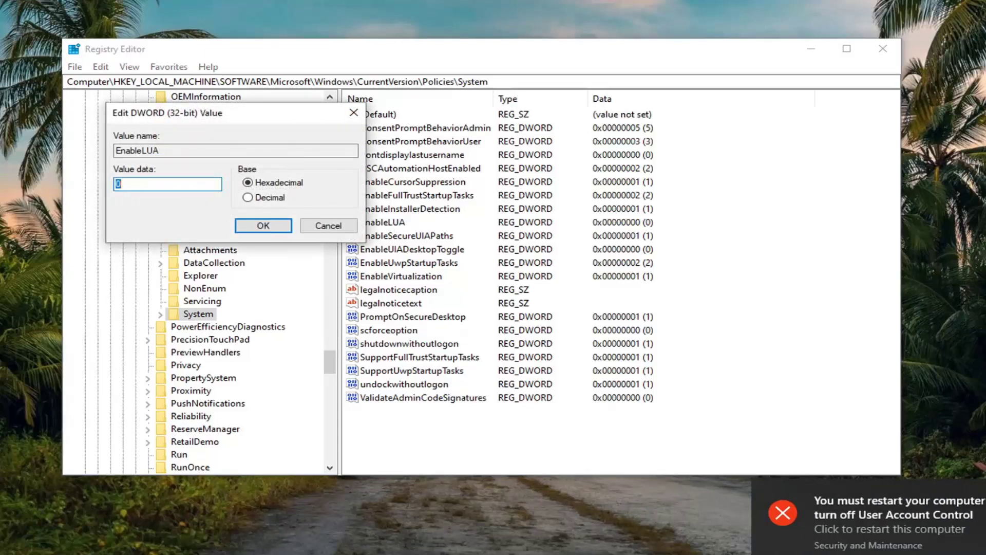
pyautogui.write('1')
pyautogui.click(261, 226)
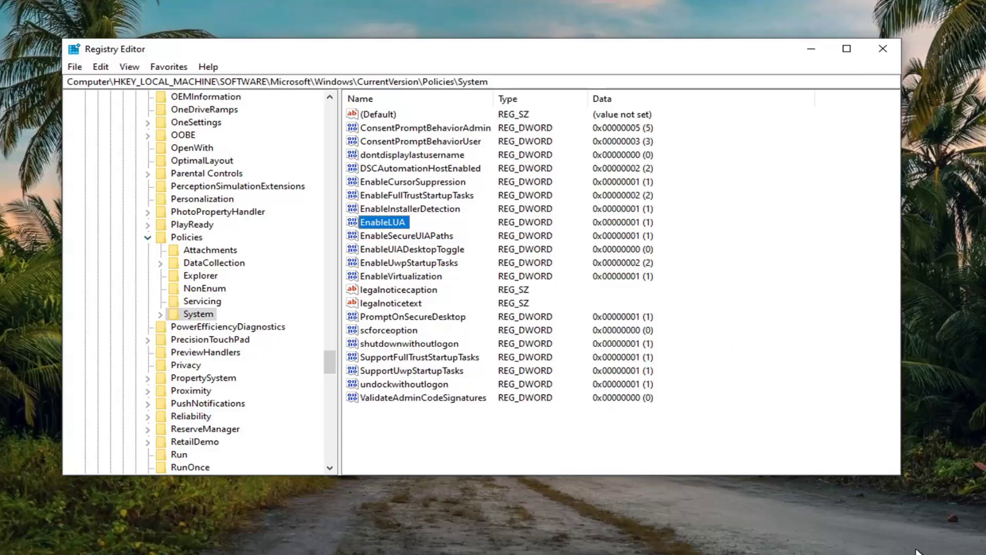
# - Collapse Policies, CurrentVersion, Windows, Microsoft, SOFTWARE and HKEY_LOCAL_MACHINE, then close Registry Editor
pyautogui.click(148, 238)
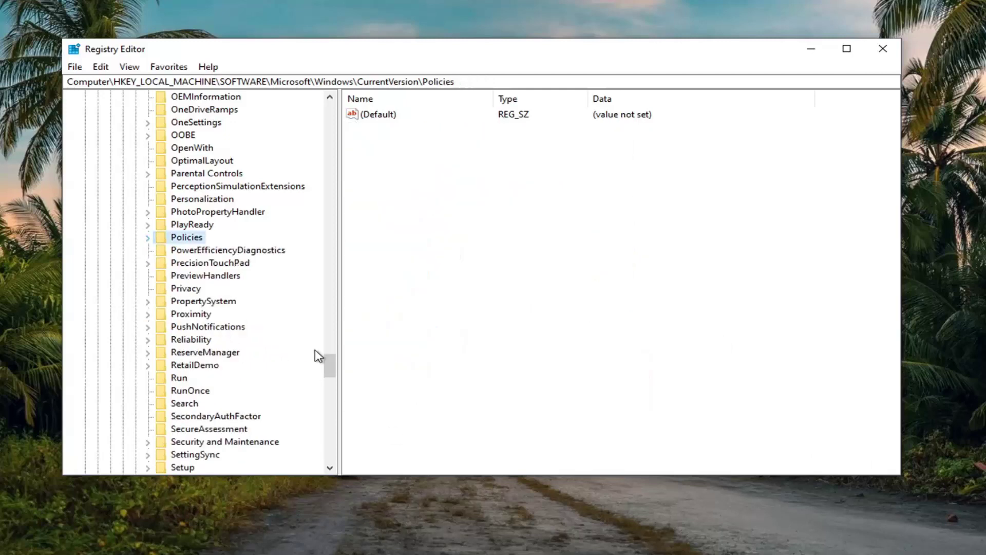
pyautogui.moveTo(329, 369); pyautogui.dragTo(315, 262)
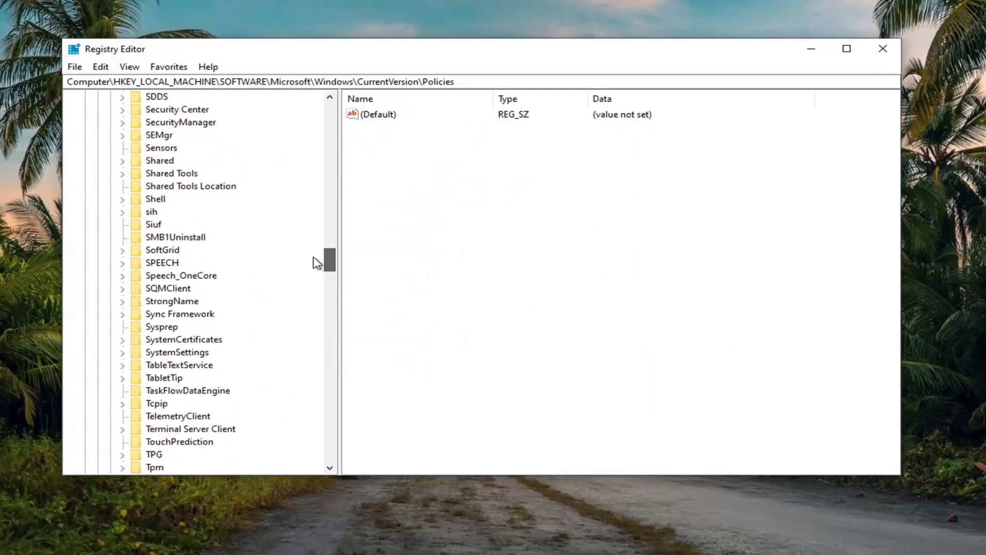
pyautogui.scroll(-13, 194, 286)
pyautogui.scroll(-2, 191, 285)
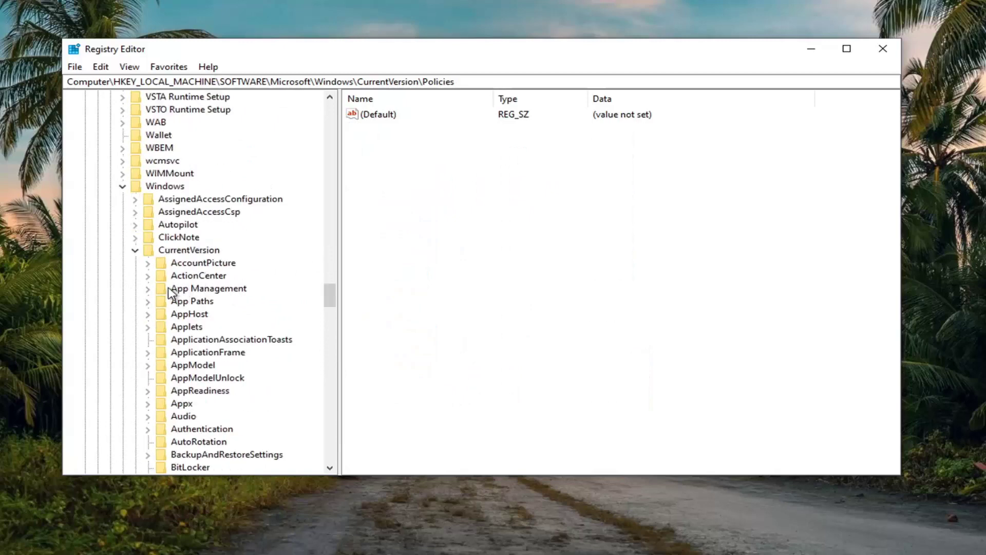
pyautogui.click(135, 251)
pyautogui.click(122, 186)
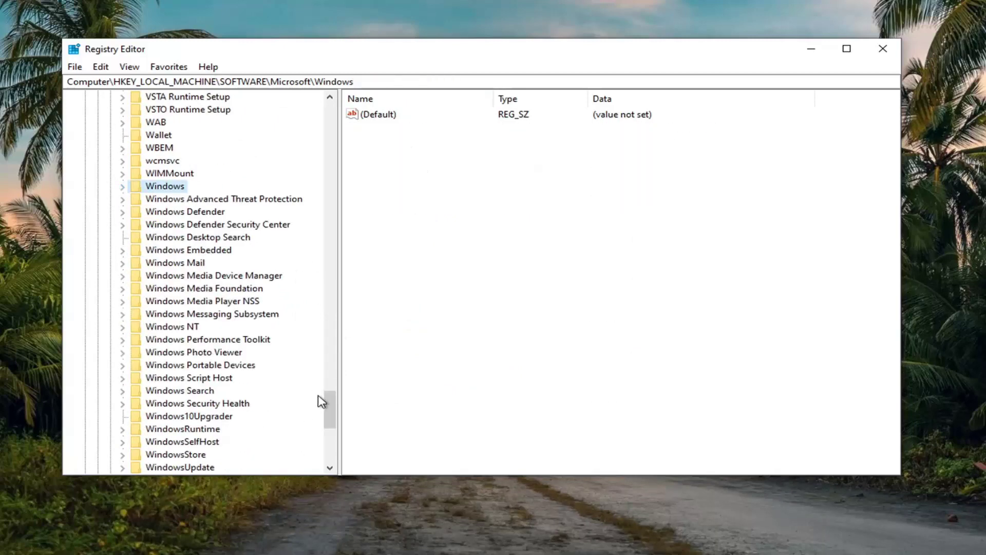
pyautogui.moveTo(333, 414); pyautogui.dragTo(343, 215)
pyautogui.scroll(20, 321, 227)
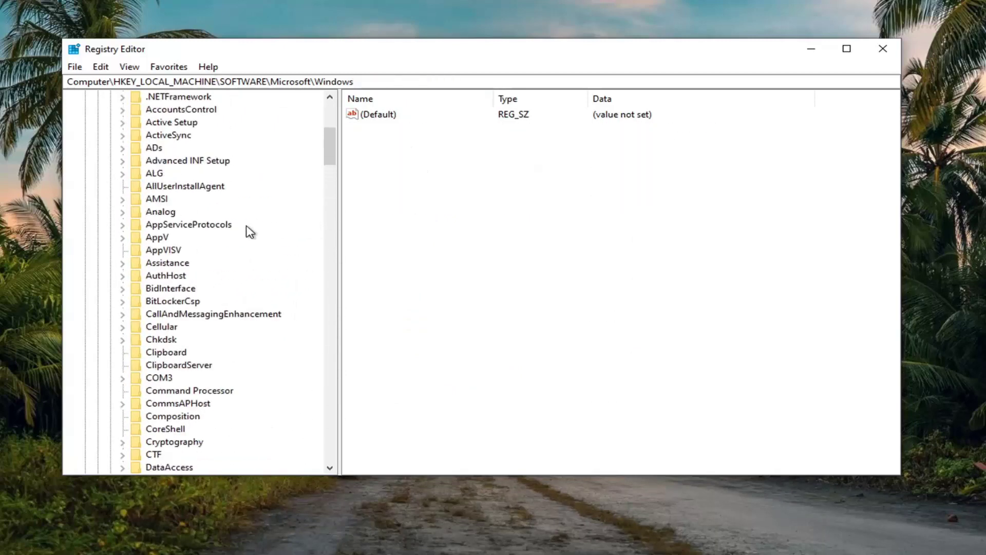
pyautogui.click(110, 340)
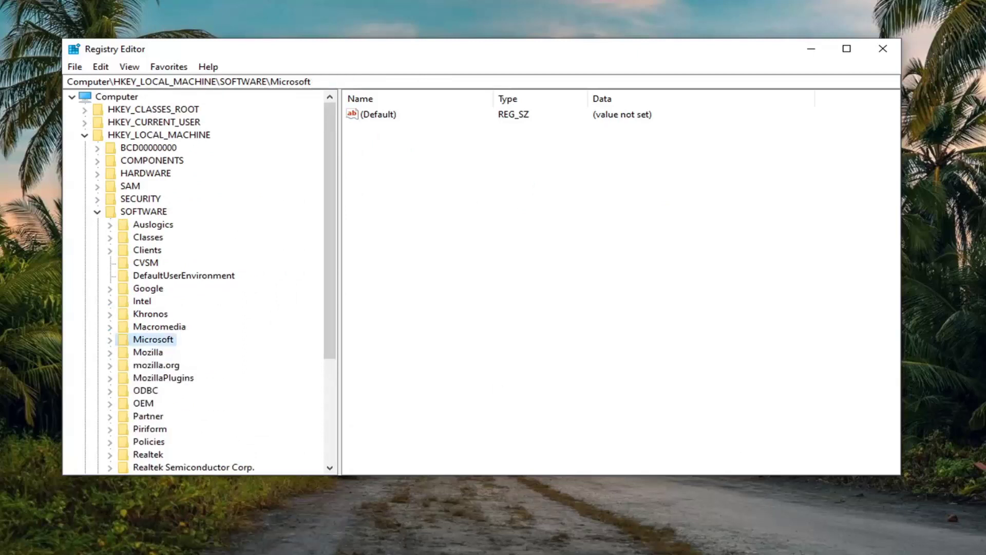
pyautogui.click(97, 212)
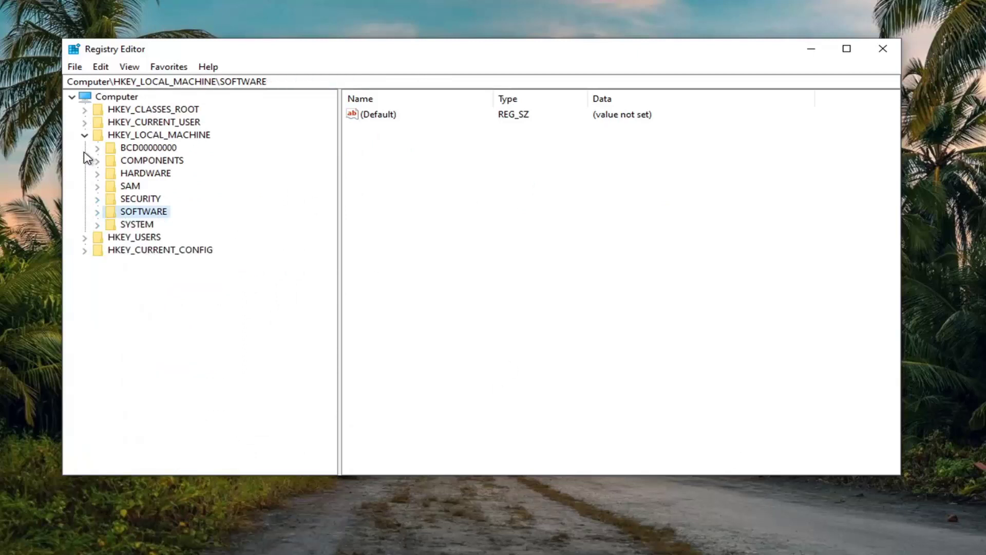
pyautogui.click(87, 135)
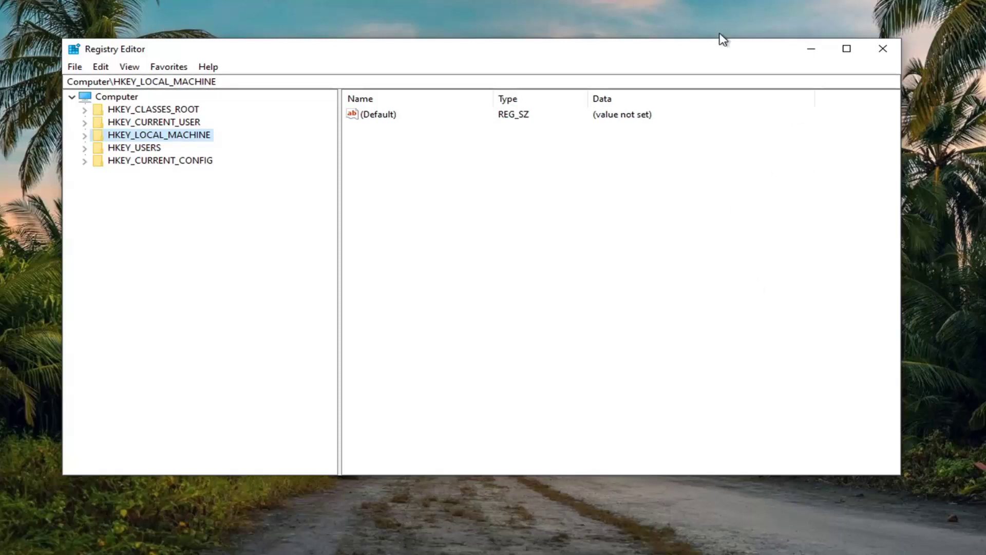
pyautogui.click(879, 51)
# - Launch cmd from the Start menu as administrator, allowing the UAC elevation
pyautogui.press('super')
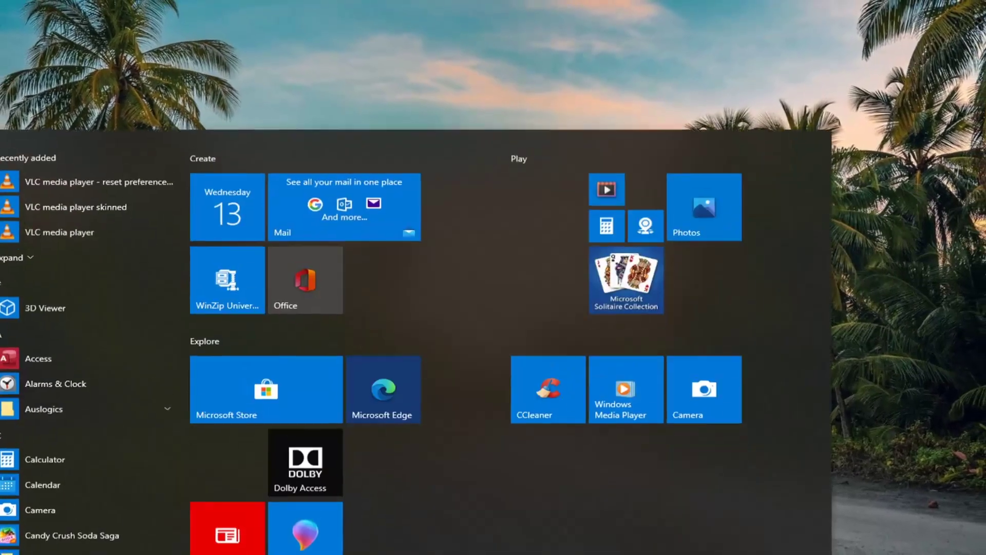
pyautogui.write('cmd')
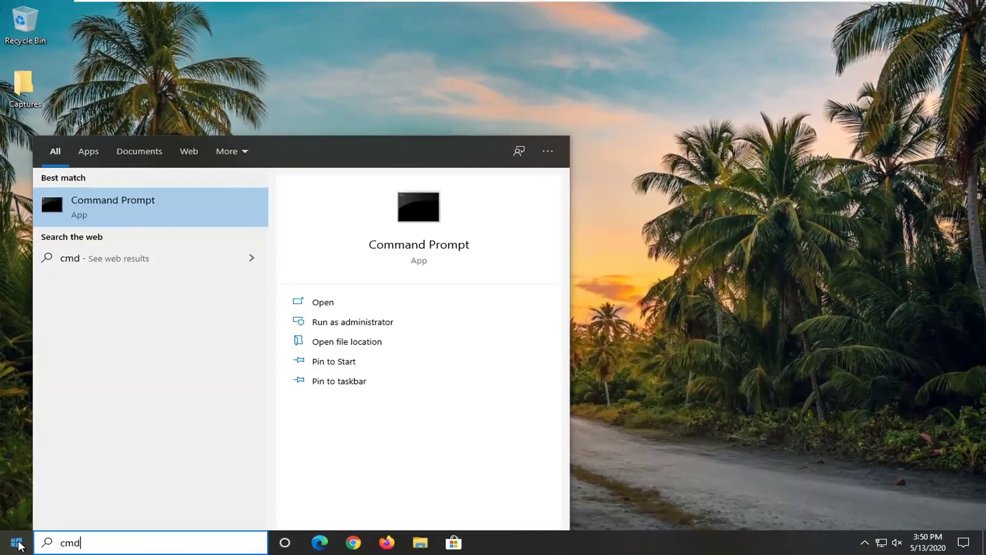
pyautogui.rightClick(106, 201)
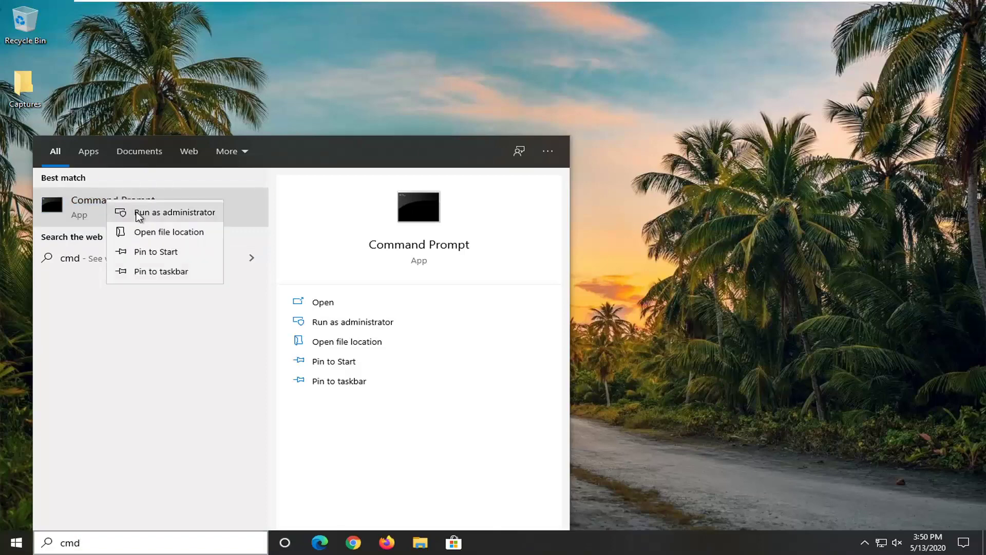
pyautogui.click(164, 213)
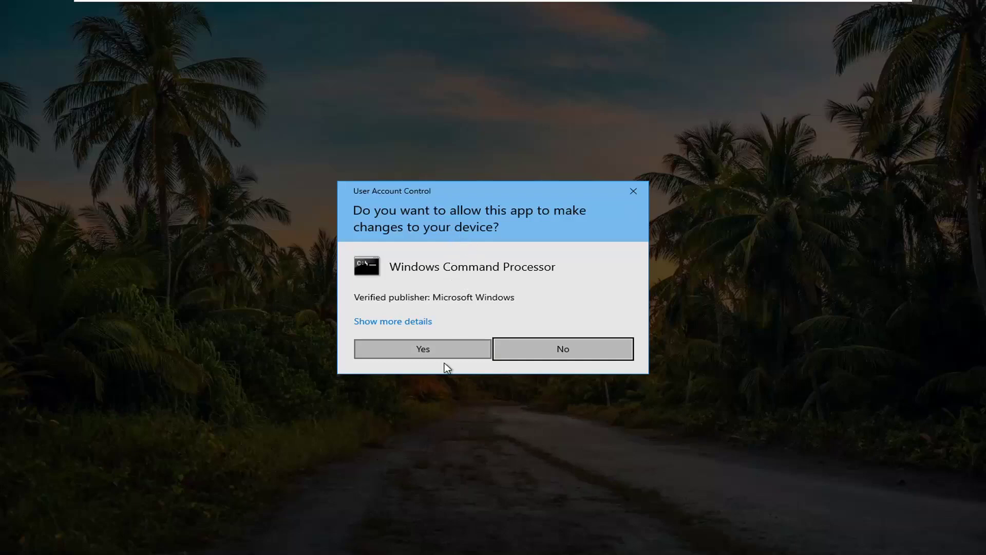
pyautogui.click(426, 349)
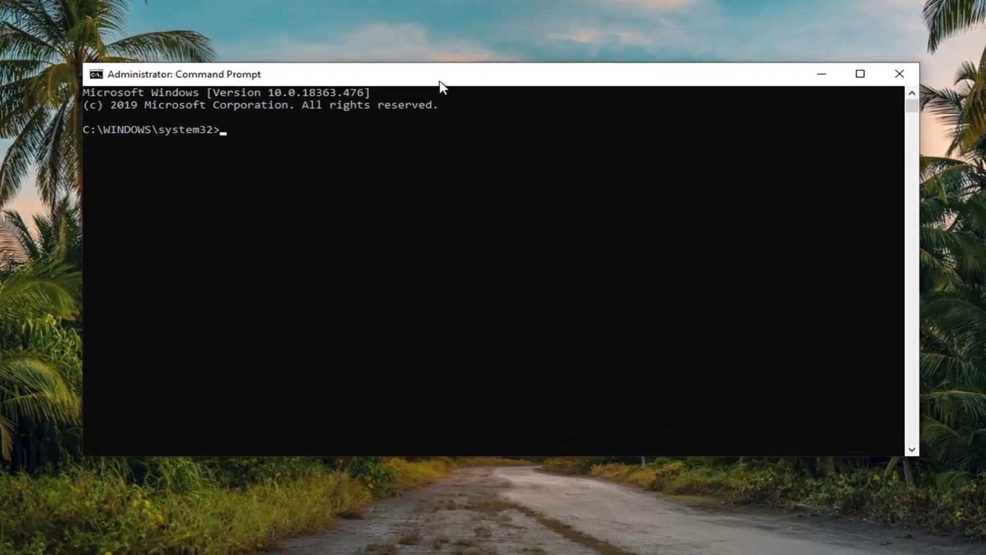
# - Run sfc /scannow and let the system file check complete
pyautogui.write('sfc')
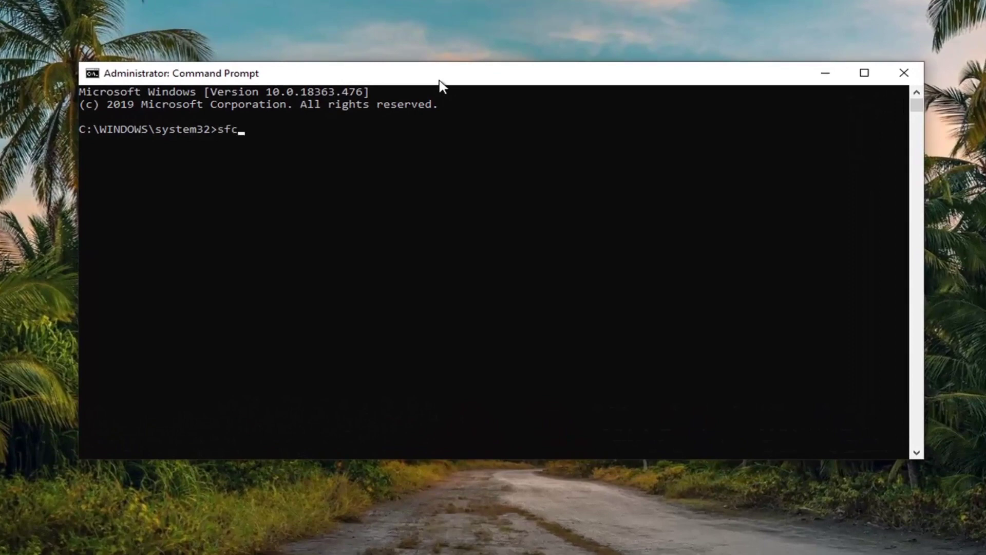
pyautogui.write(' /scannow')
pyautogui.press('Return')
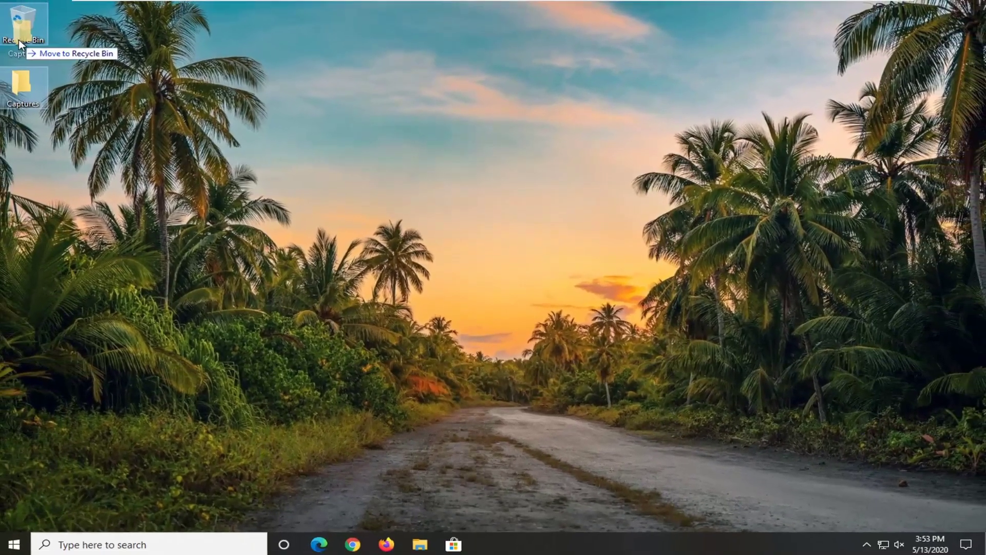
# - Move the Captures folder into the Recycle Bin, then restart Windows from the Start menu's power options
pyautogui.moveTo(19, 44); pyautogui.dragTo(19, 44)
pyautogui.click(14, 544)
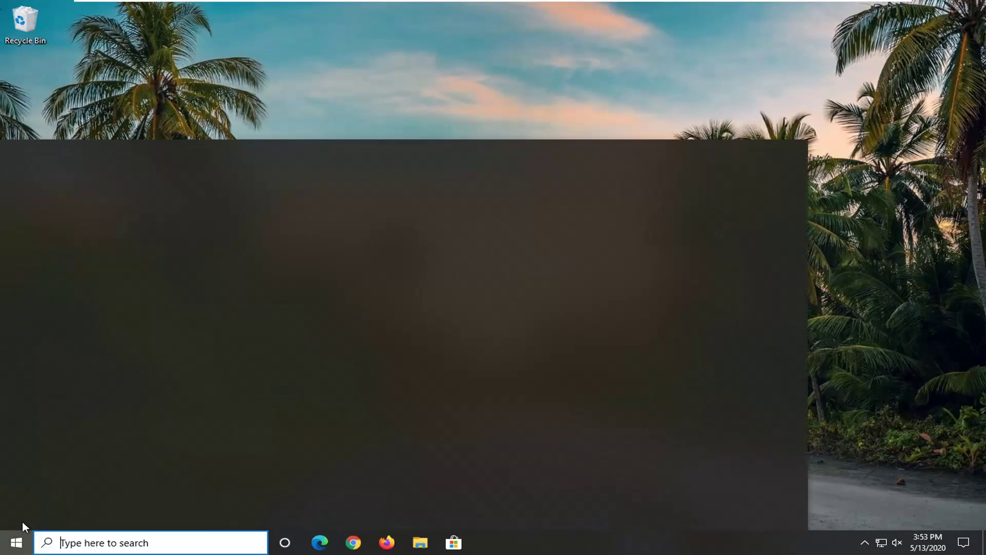
pyautogui.click(23, 513)
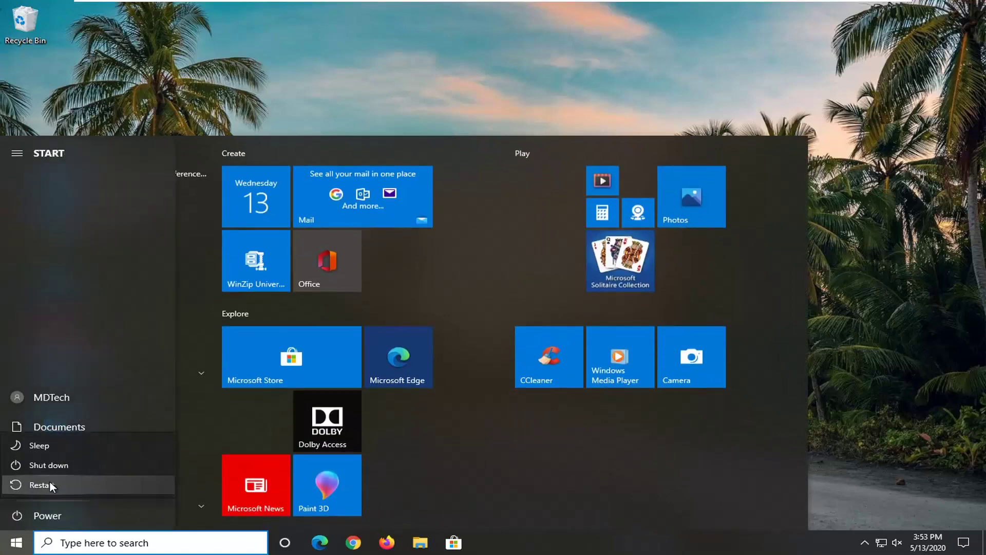
pyautogui.click(50, 482)
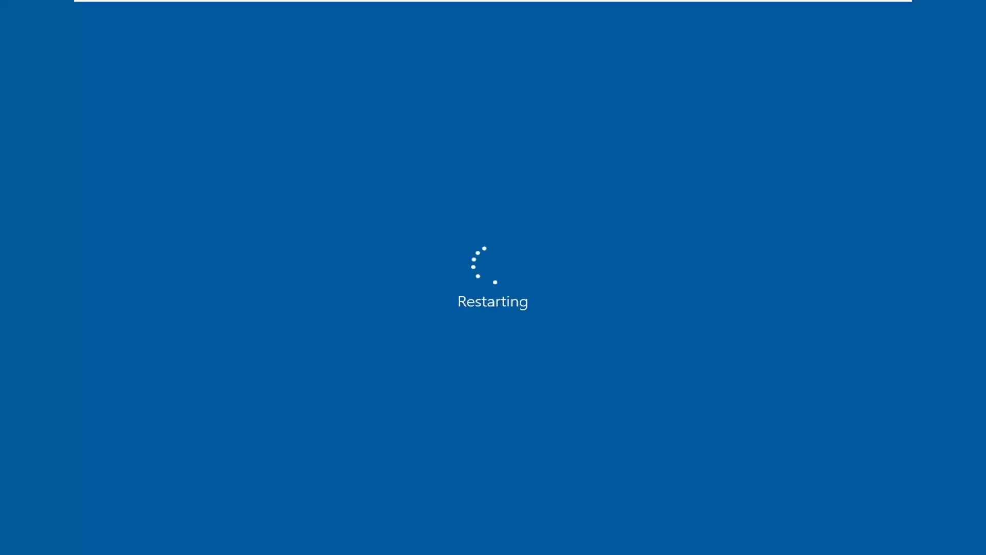